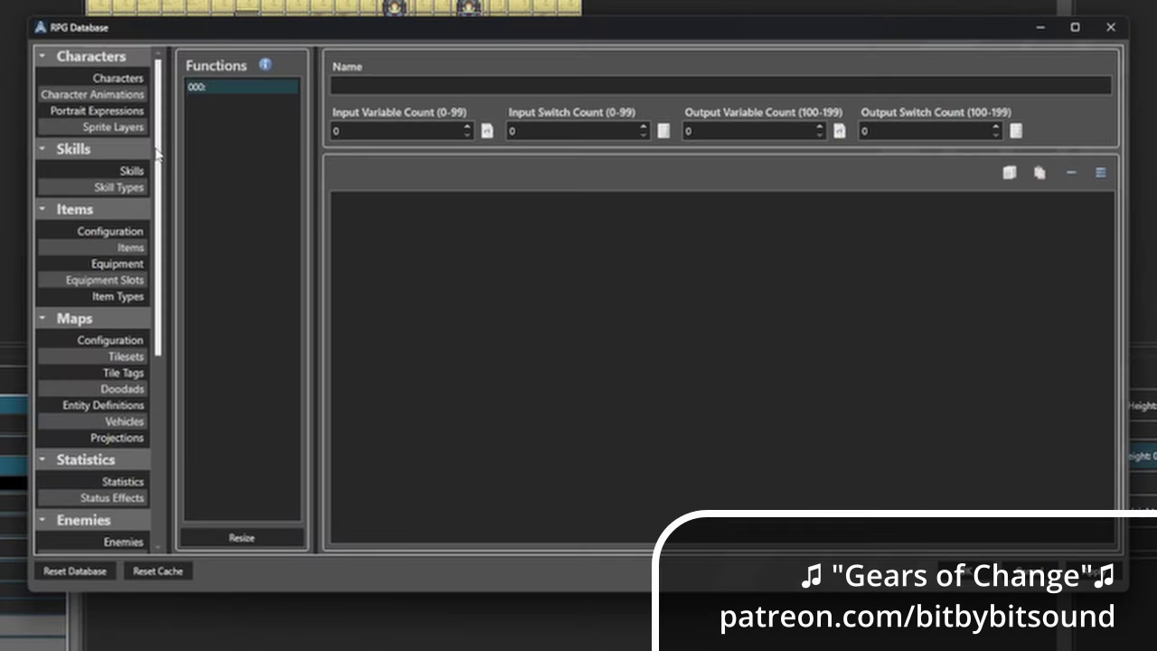
Step: Open the input variable picker and switch between the 00000–00049 and 00050–00099 ranges
{"action": "left_click_drag", "start_coordinate": [165, 158], "coordinate": [168, 403]}
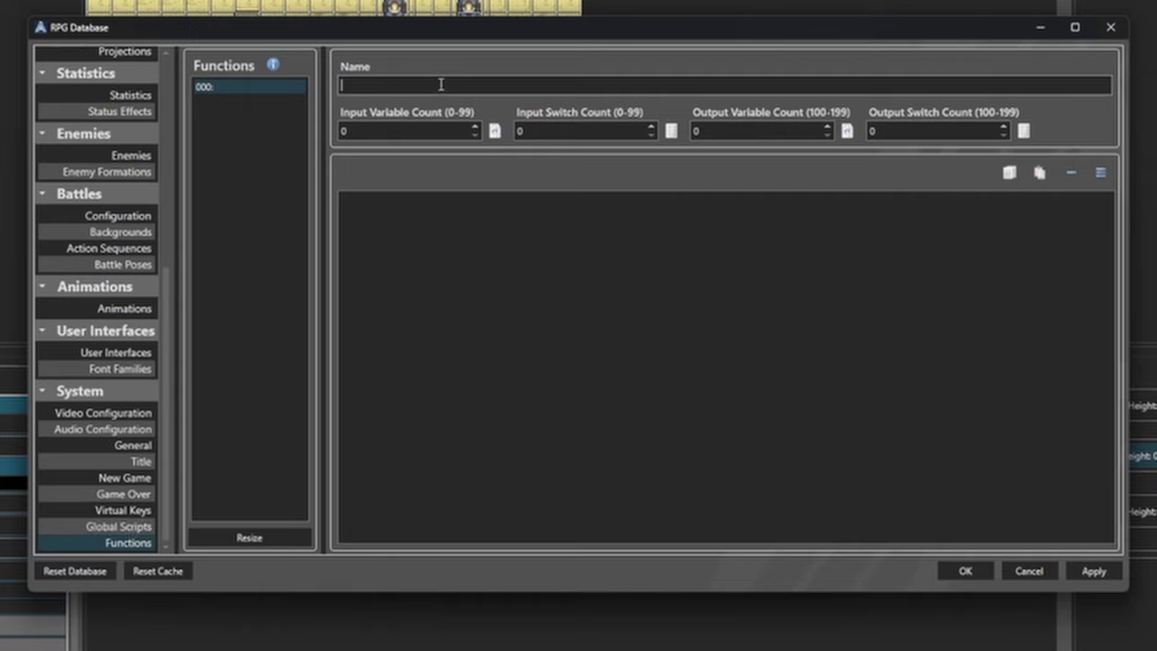
{"action": "left_click", "coordinate": [494, 132]}
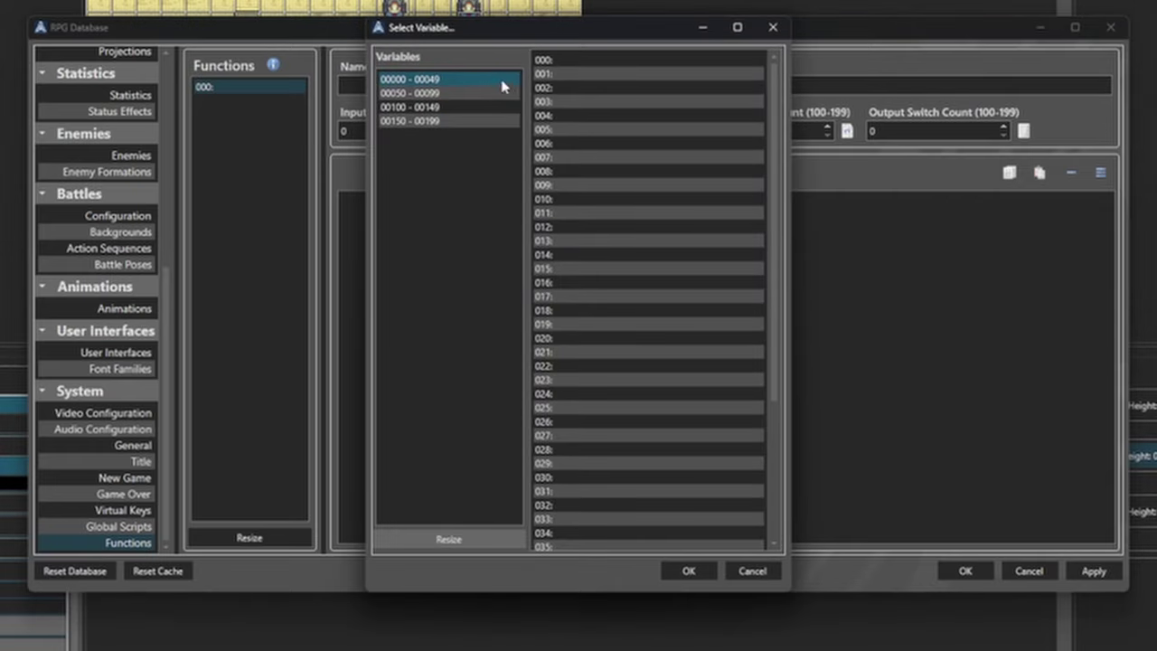
{"action": "left_click", "coordinate": [772, 27]}
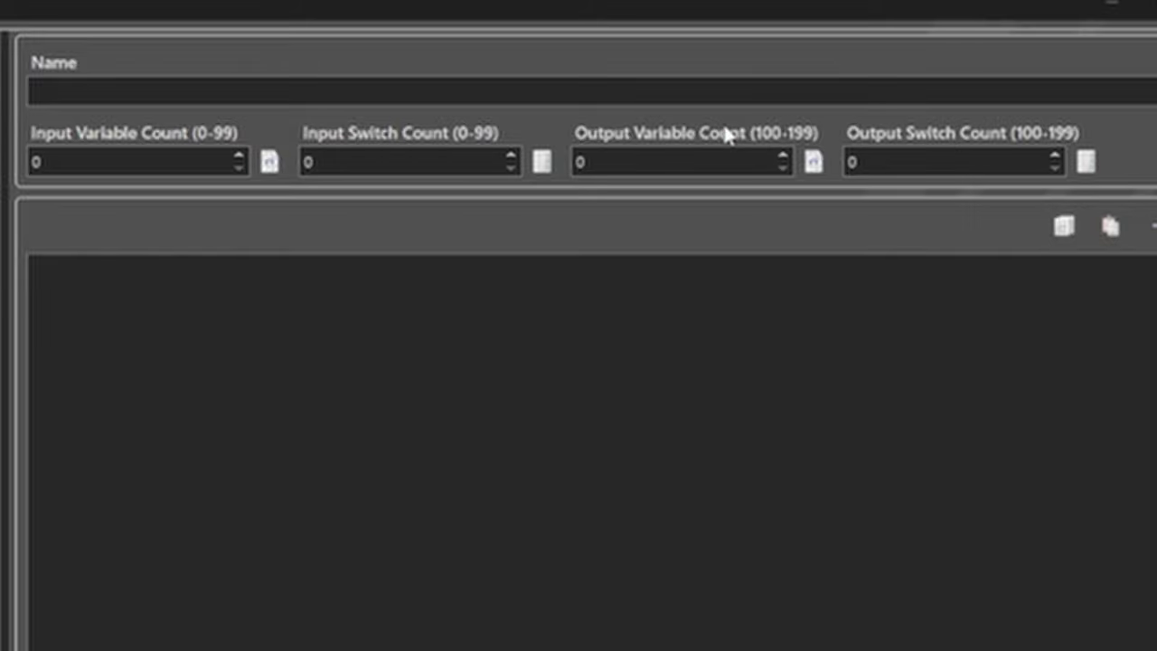
{"action": "left_click", "coordinate": [269, 161]}
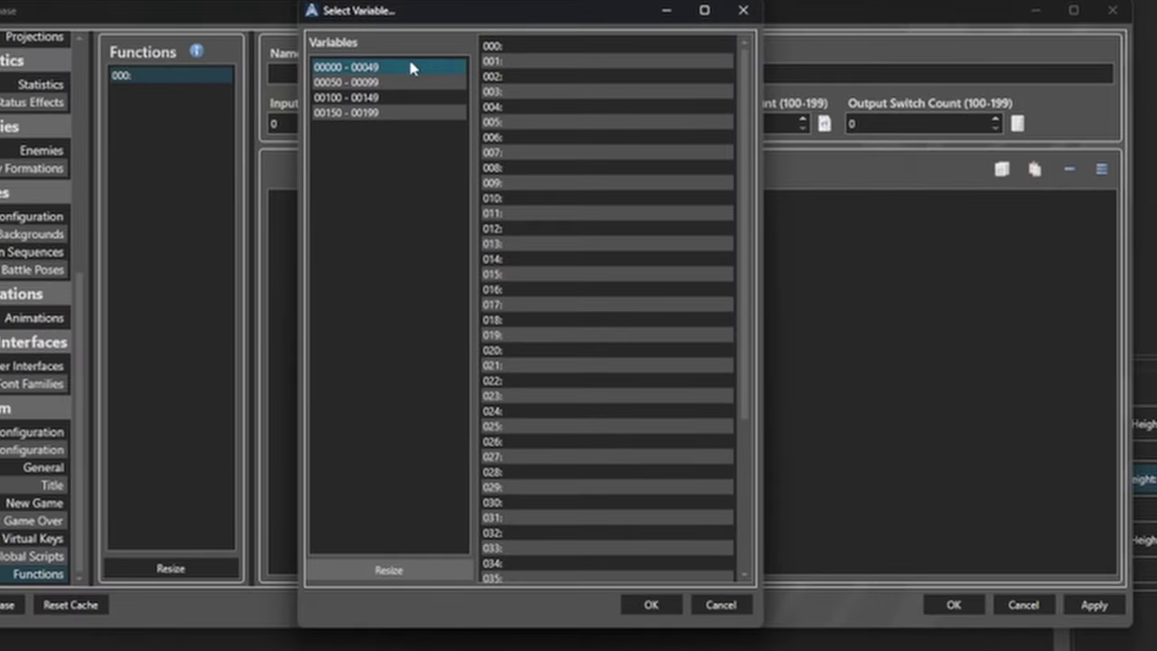
{"action": "left_click", "coordinate": [381, 81]}
{"action": "left_click", "coordinate": [380, 69]}
{"action": "left_click", "coordinate": [385, 80]}
{"action": "left_click", "coordinate": [383, 69]}
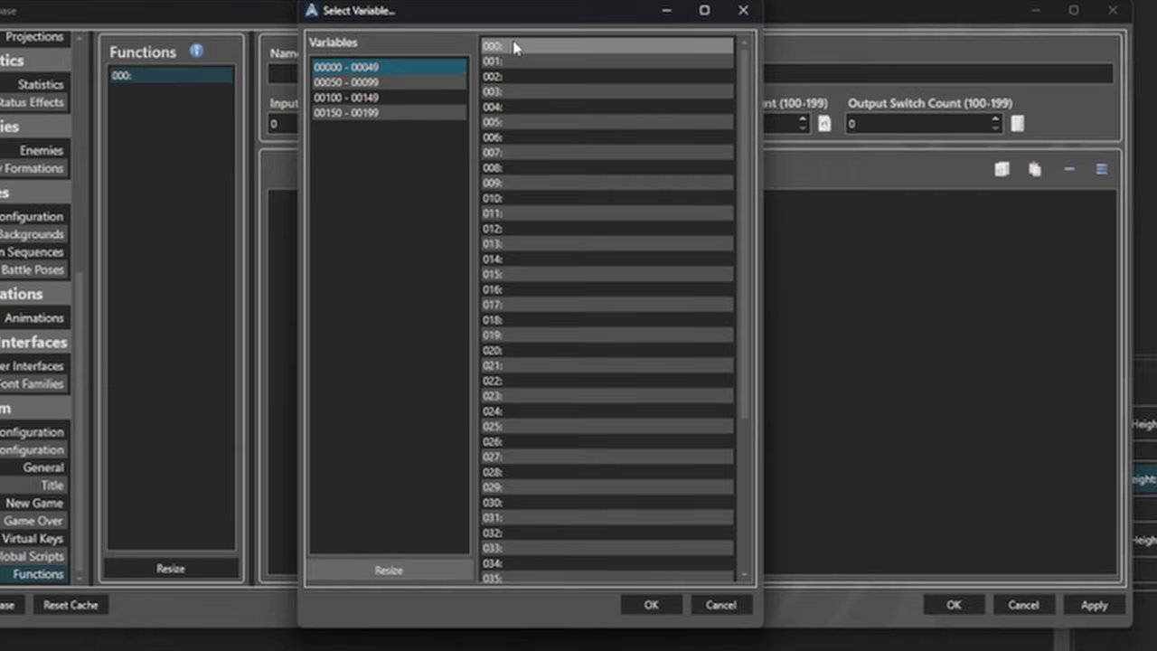
Step: Name variable 000 'User Attack'
{"action": "left_click", "coordinate": [508, 45]}
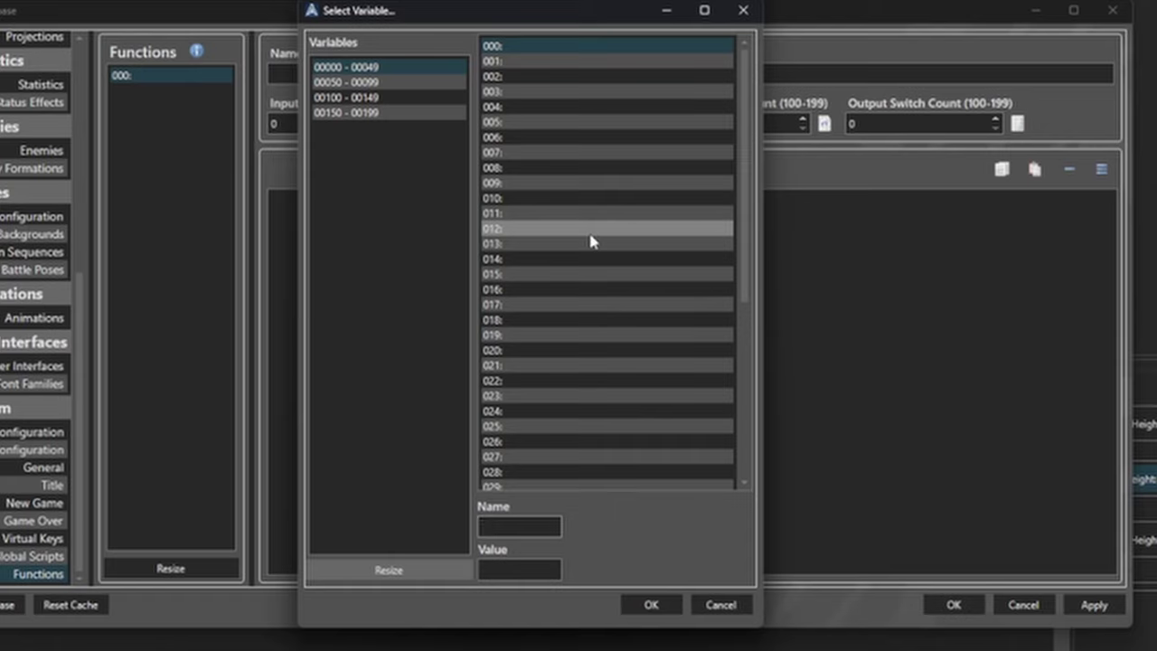
{"action": "type", "text": "User Attack"}
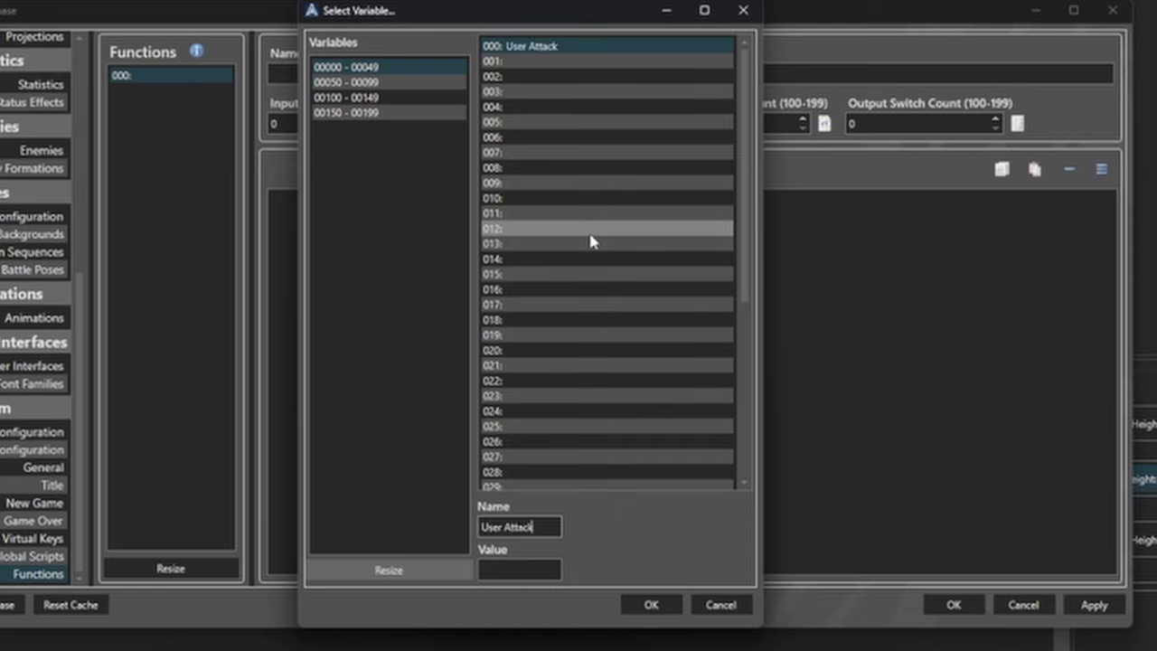
Step: Name variables 001–003 'User Luck', 'Target Defense' and 'Target Luck'
{"action": "left_click", "coordinate": [563, 63]}
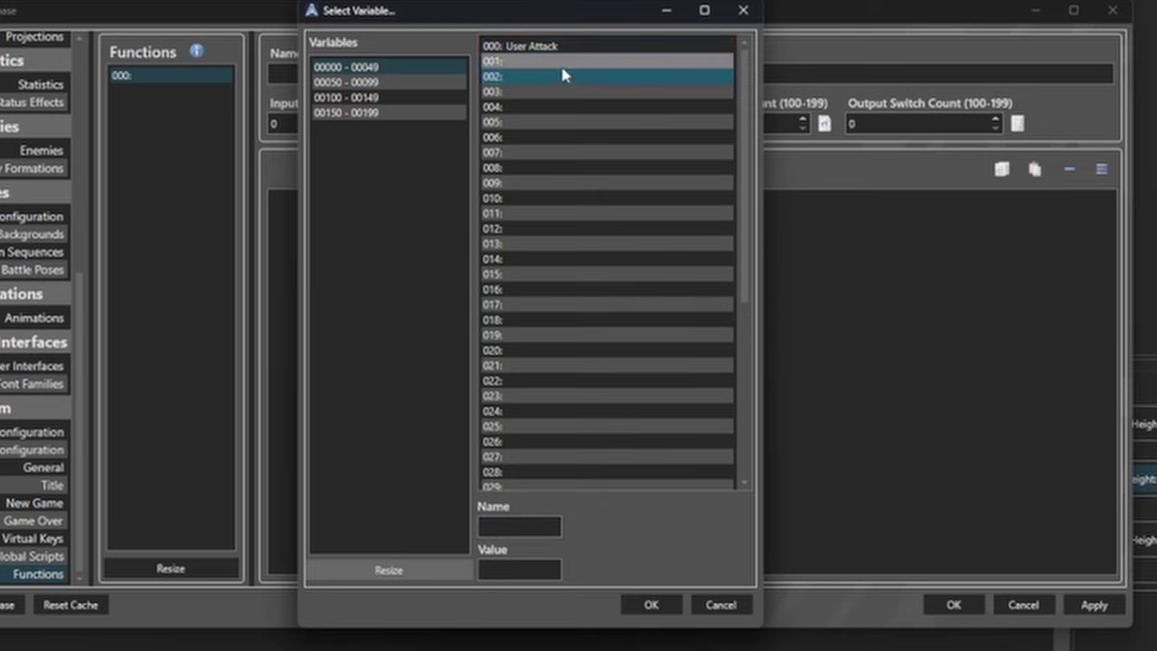
{"action": "left_click", "coordinate": [520, 533]}
{"action": "type", "text": "U"}
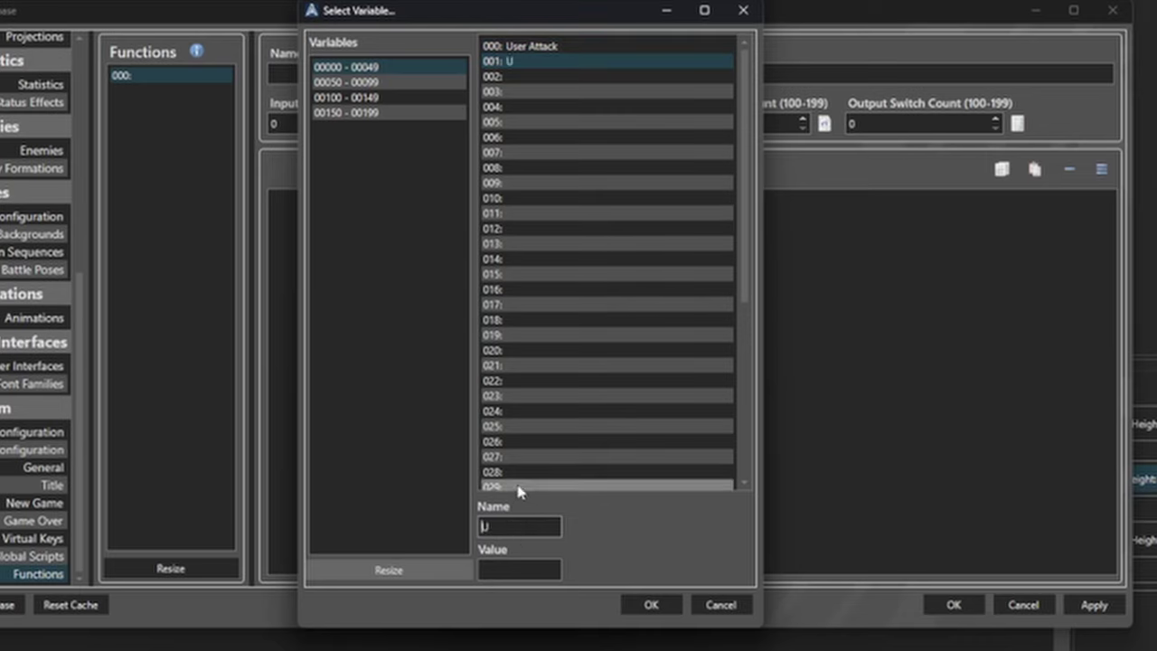
{"action": "type", "text": "ser Luck"}
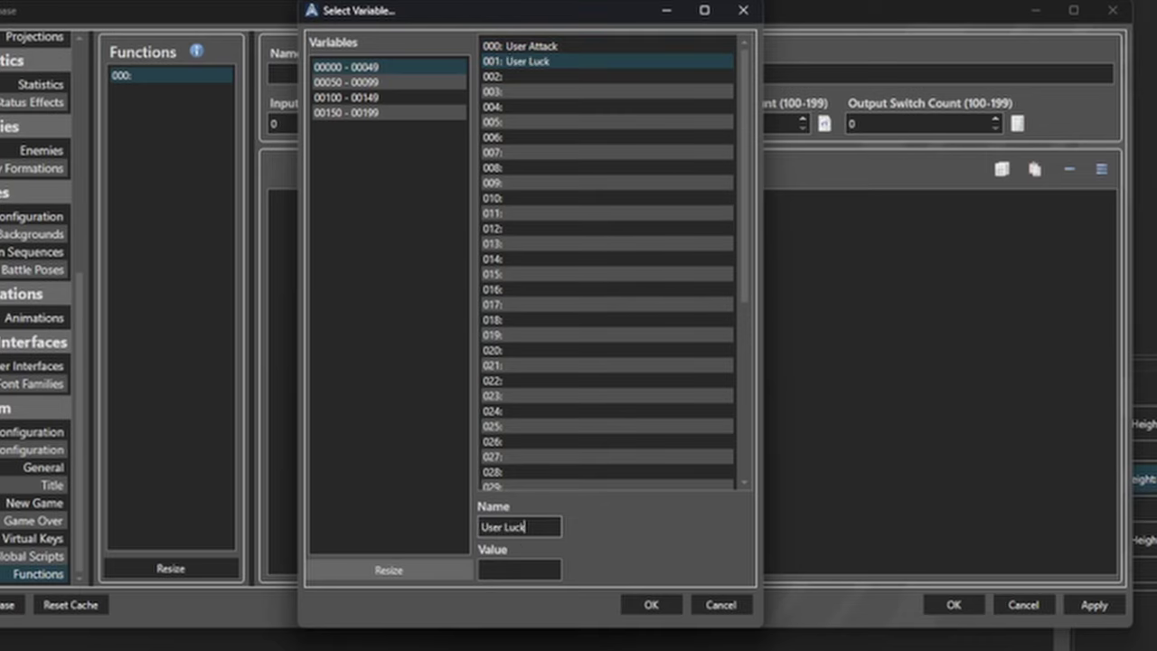
{"action": "left_click", "coordinate": [527, 78]}
{"action": "left_click", "coordinate": [539, 525]}
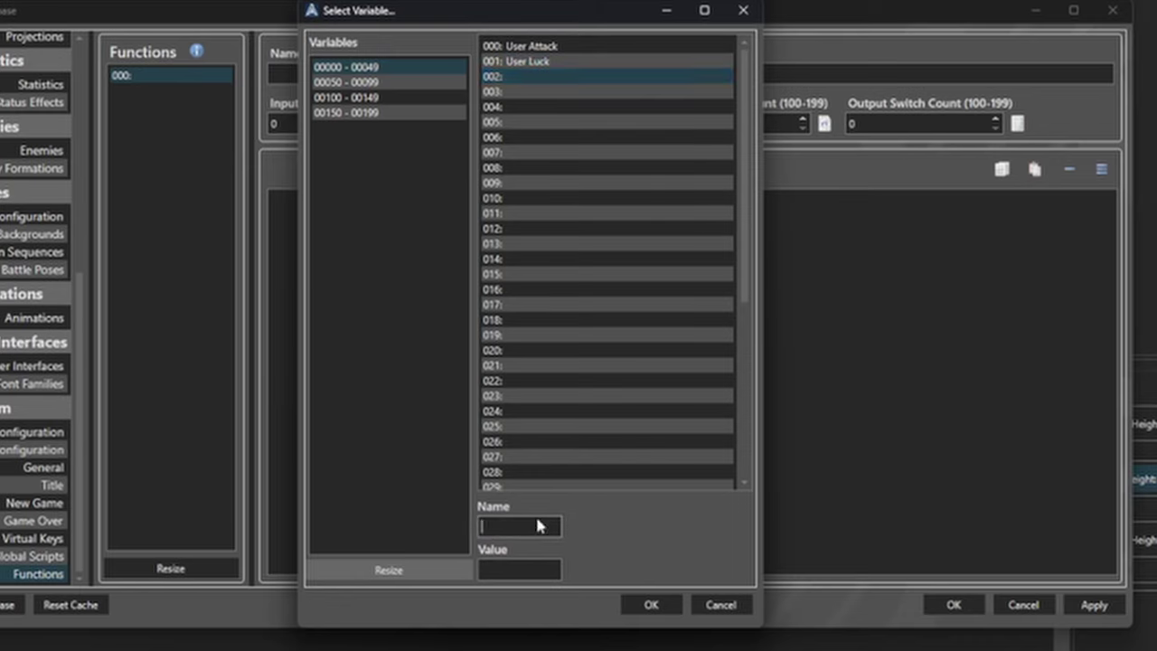
{"action": "type", "text": "Target Defen"}
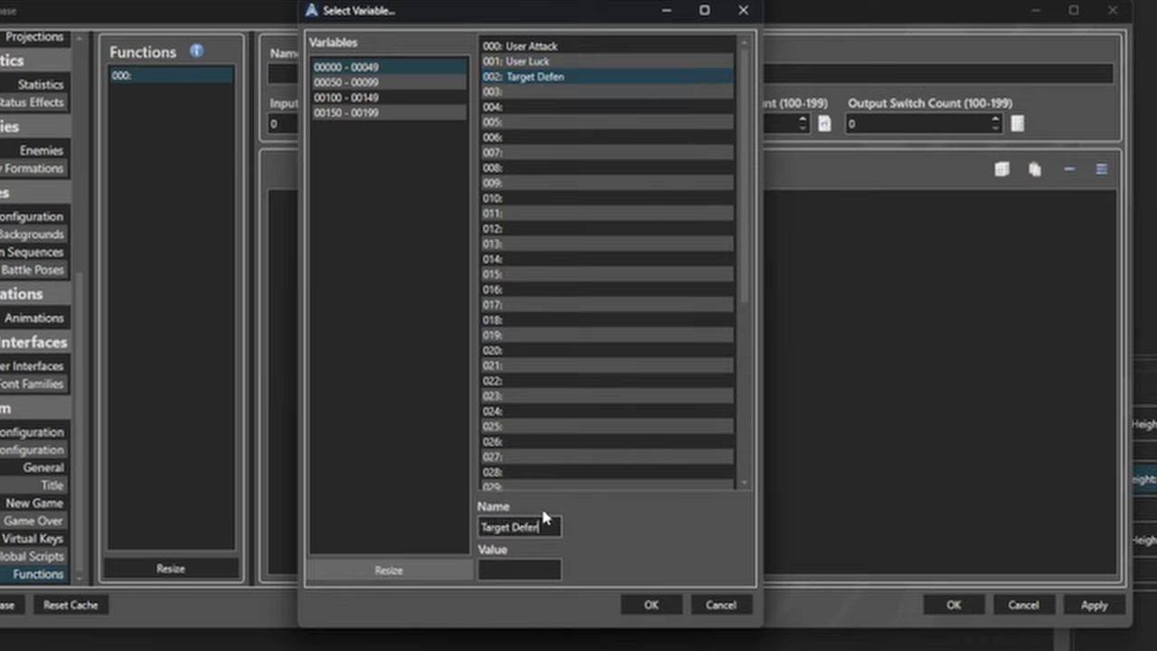
{"action": "left_click", "coordinate": [542, 93]}
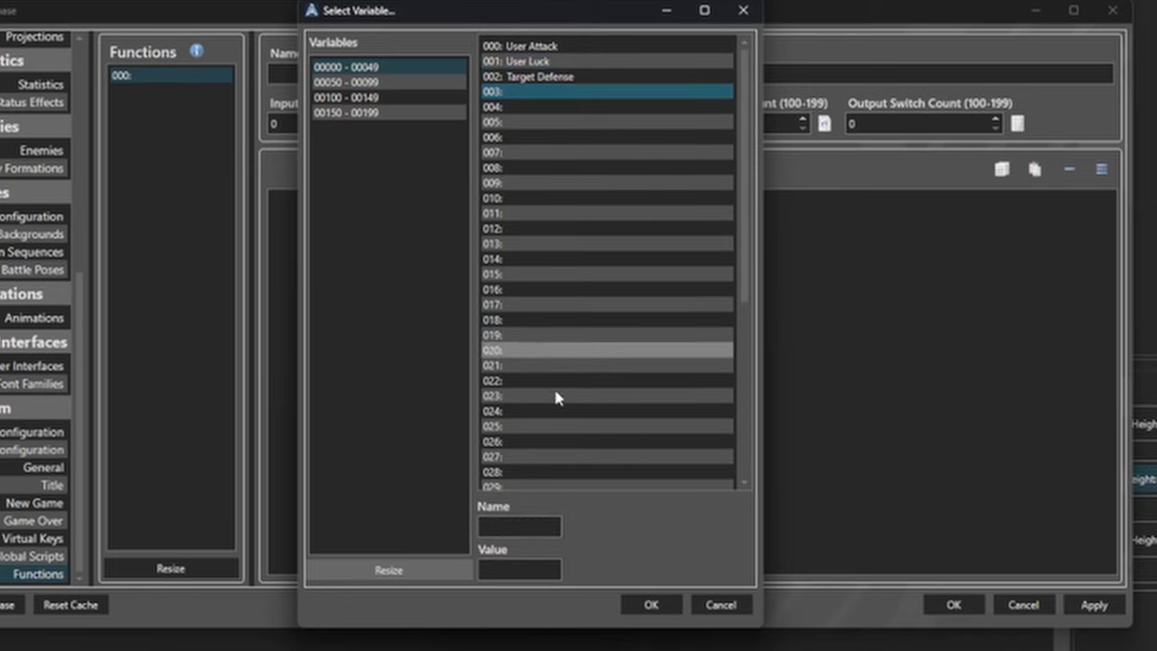
{"action": "left_click", "coordinate": [539, 526]}
{"action": "type", "text": "Target Luck"}
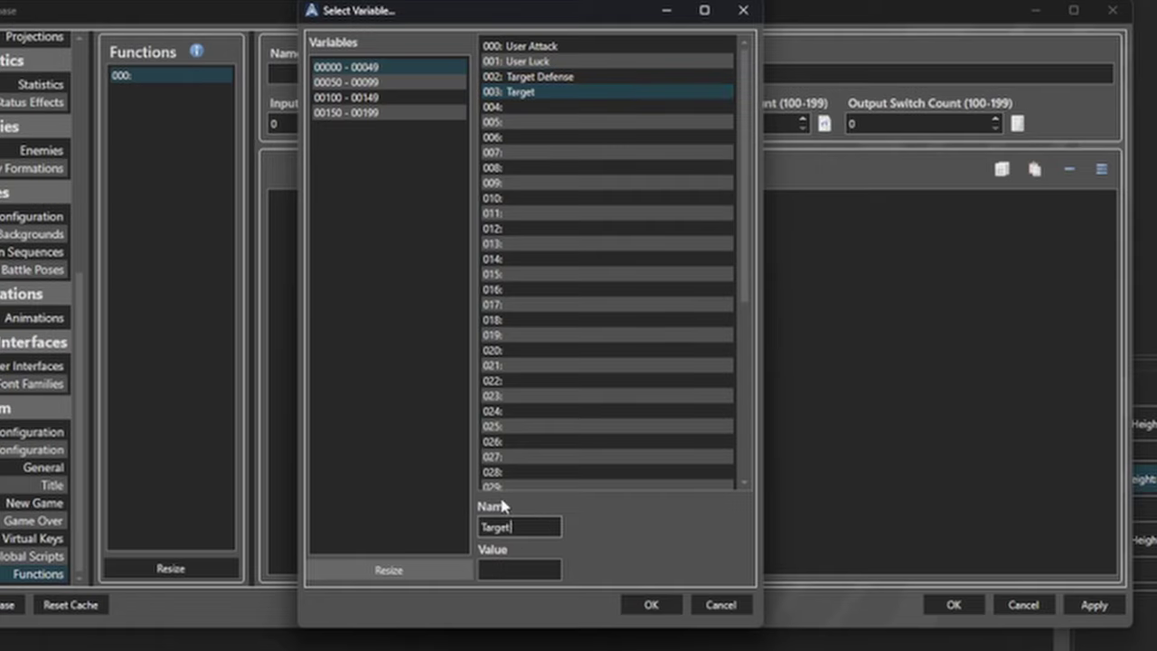
Step: Confirm the variable names and set the Input Variable Count to 4
{"action": "left_click", "coordinate": [651, 605]}
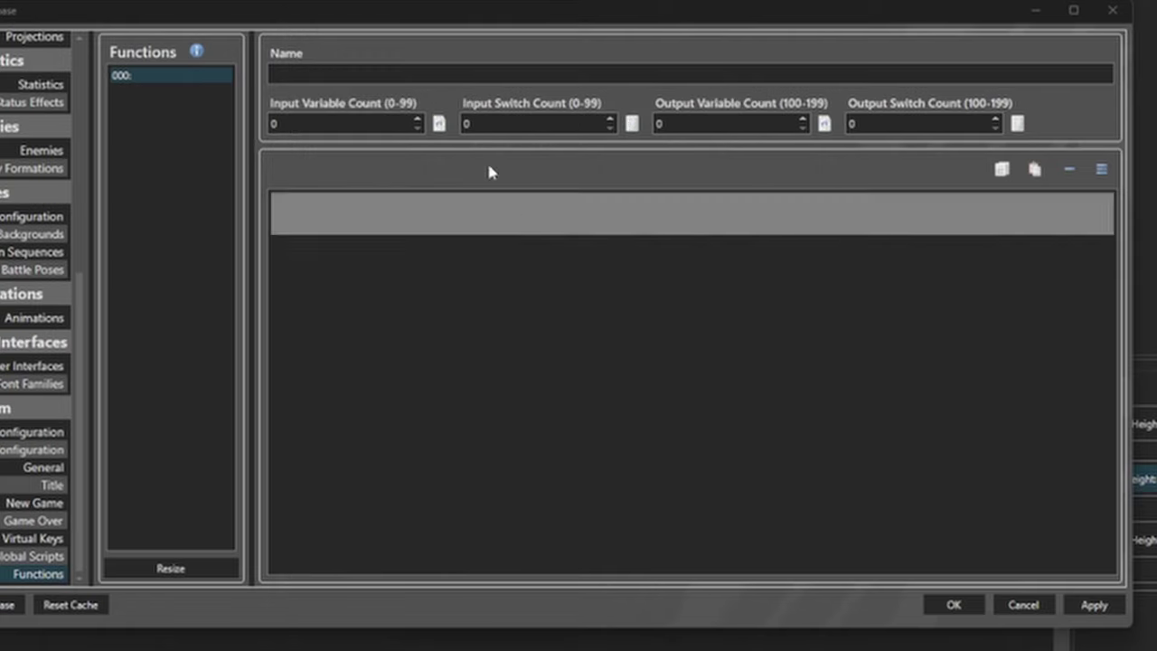
{"action": "left_click", "coordinate": [415, 120]}
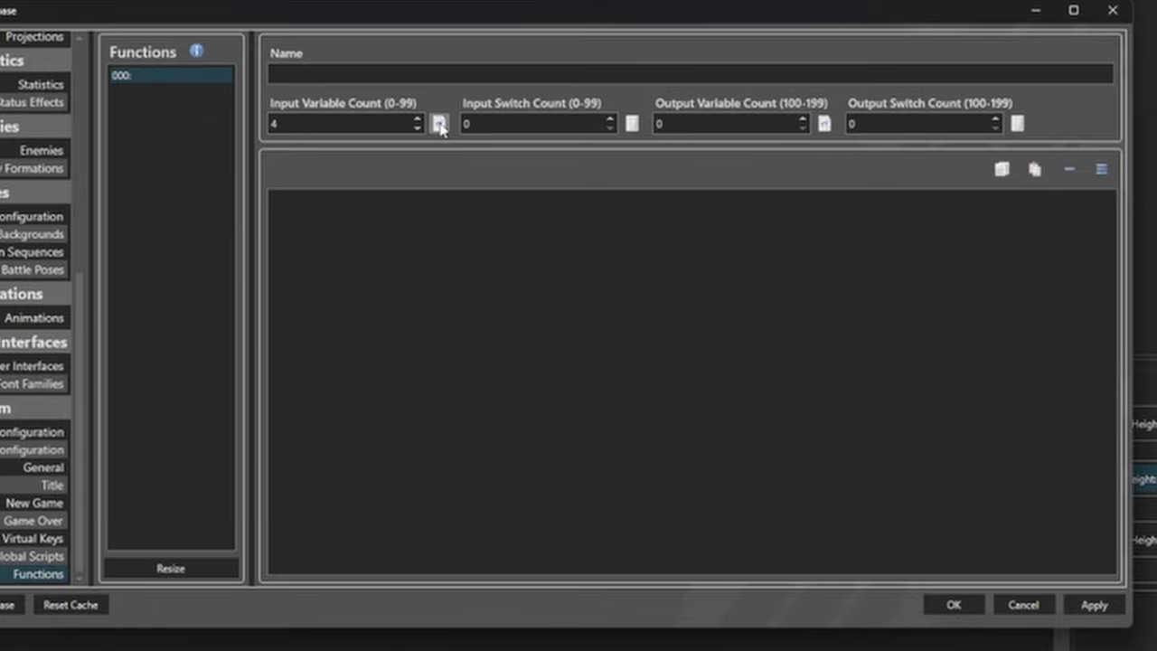
{"action": "left_click", "coordinate": [439, 123]}
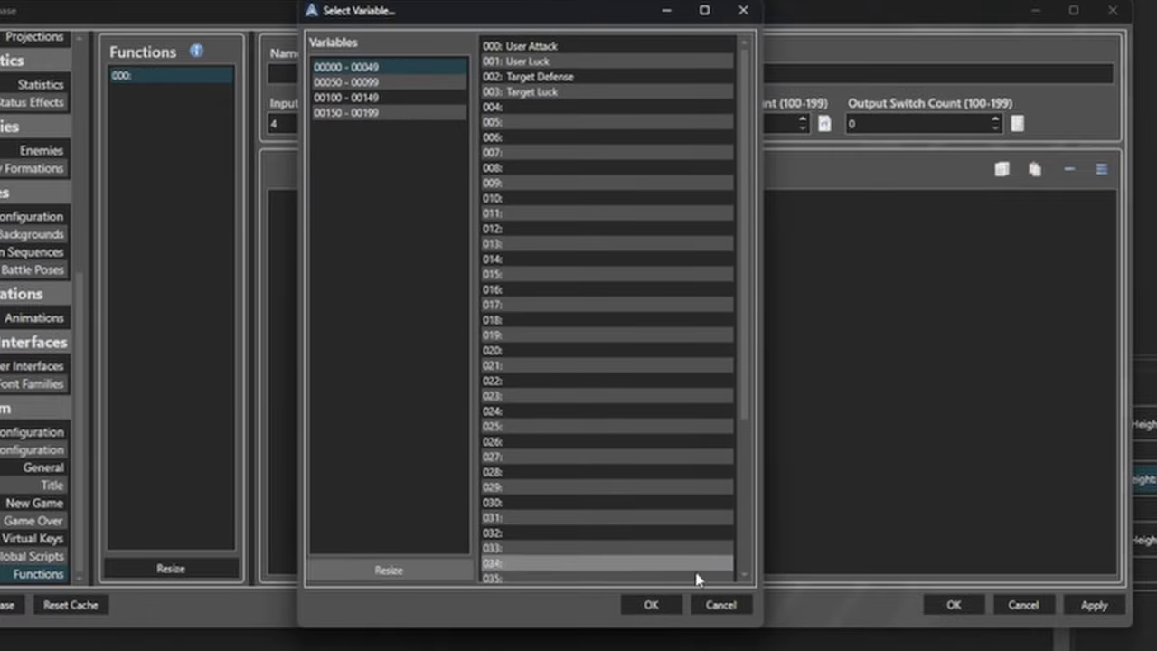
{"action": "left_click", "coordinate": [653, 604]}
Step: Name variable 100 in the 00100–00149 range 'Damage' for the output
{"action": "left_click", "coordinate": [823, 123]}
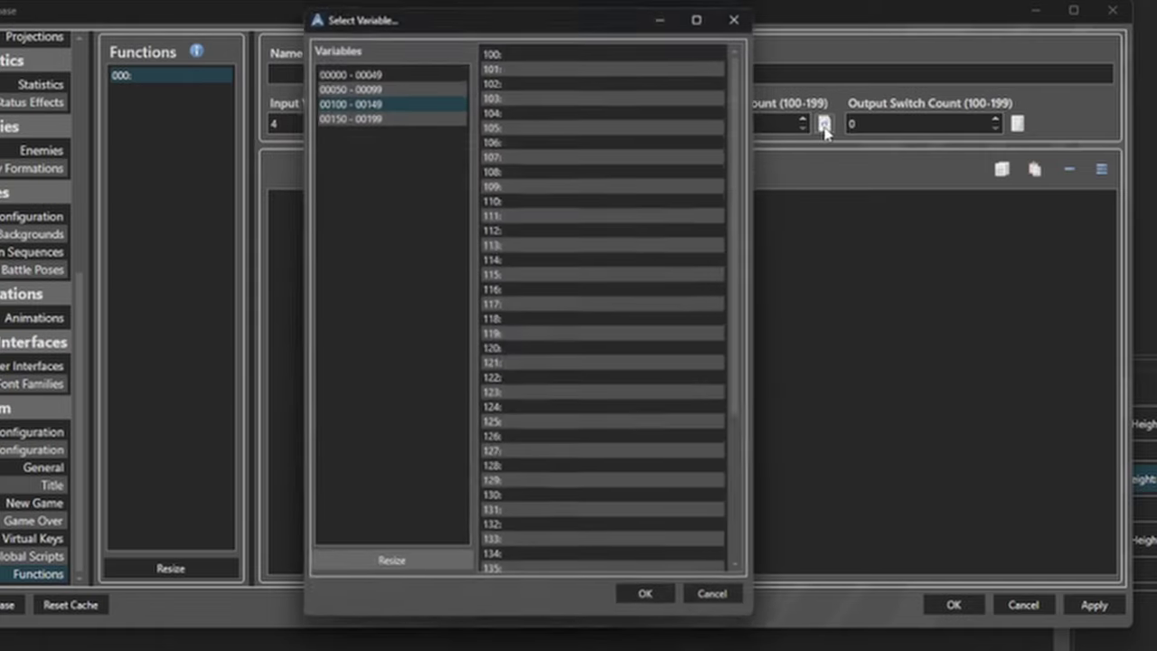
{"action": "left_click", "coordinate": [545, 61]}
{"action": "left_click", "coordinate": [535, 48]}
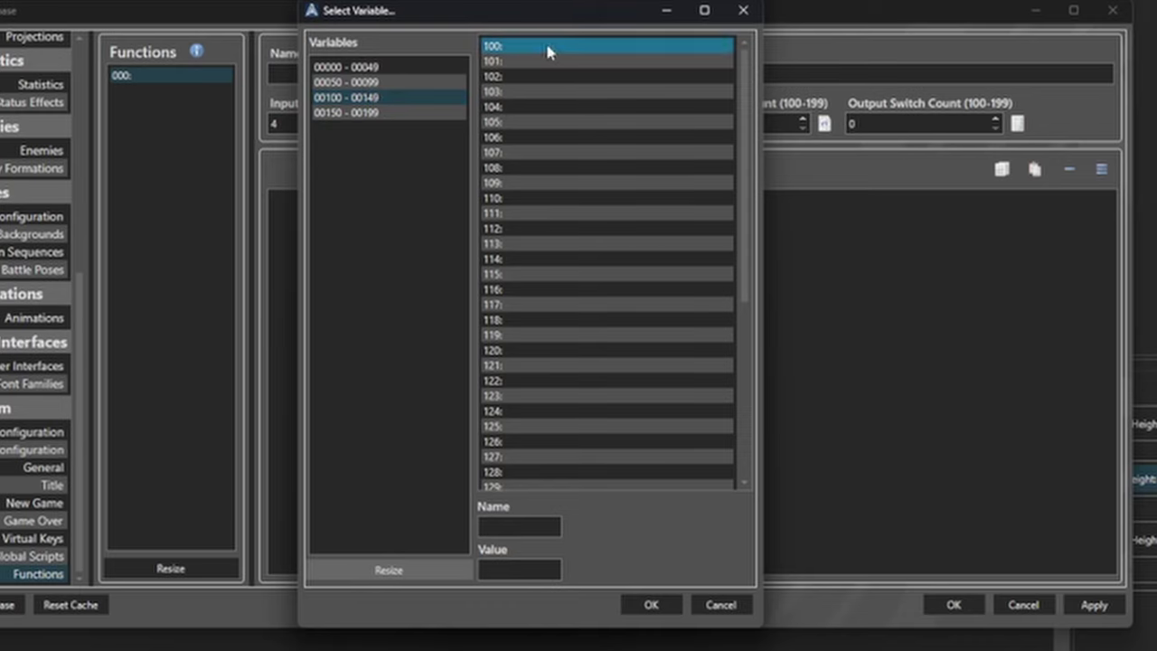
{"action": "left_click", "coordinate": [511, 526]}
{"action": "type", "text": "Damage"}
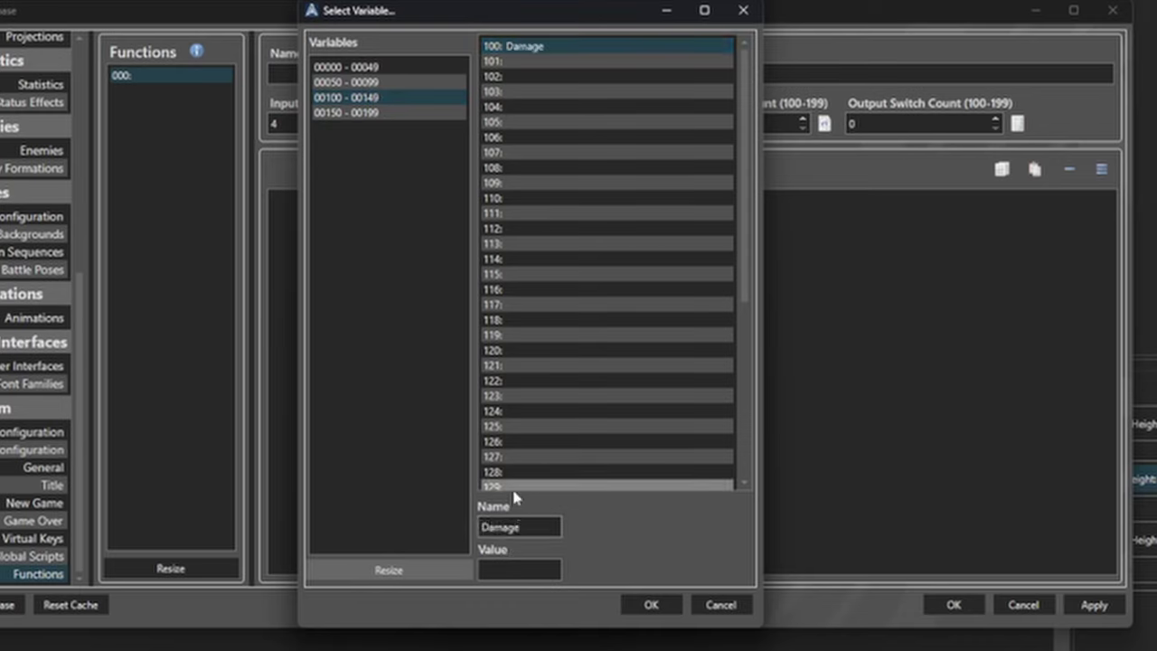
{"action": "left_click", "coordinate": [659, 603]}
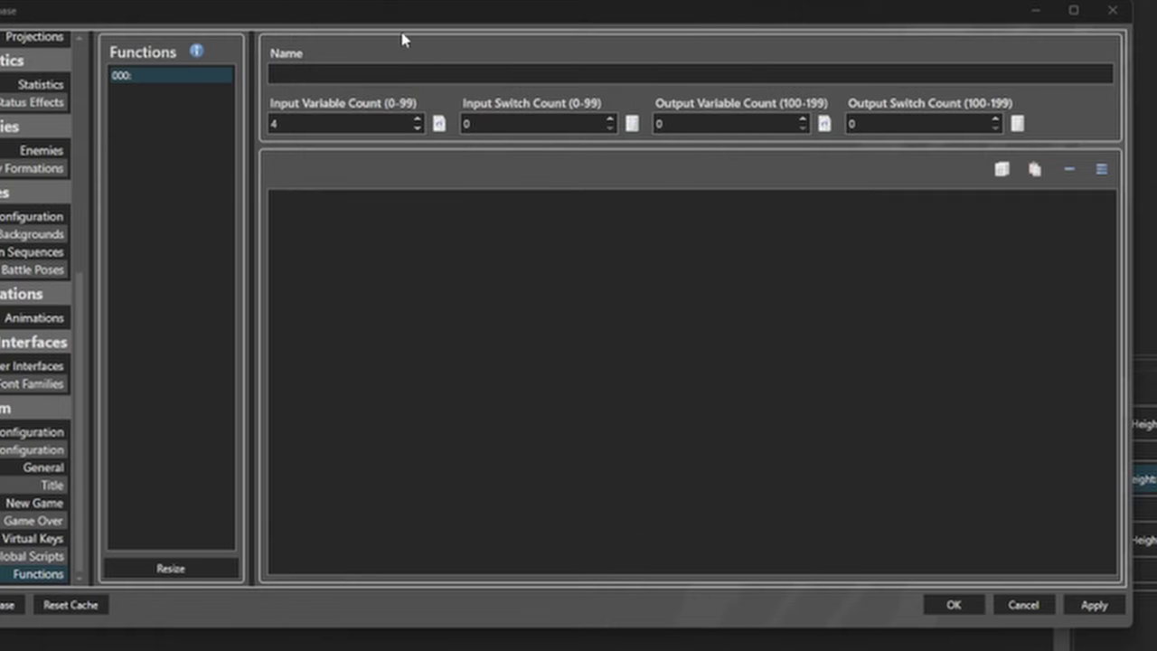
Step: Name the function 'ABS Damage Algorithm'
{"action": "left_click", "coordinate": [376, 76]}
{"action": "type", "text": "A"}
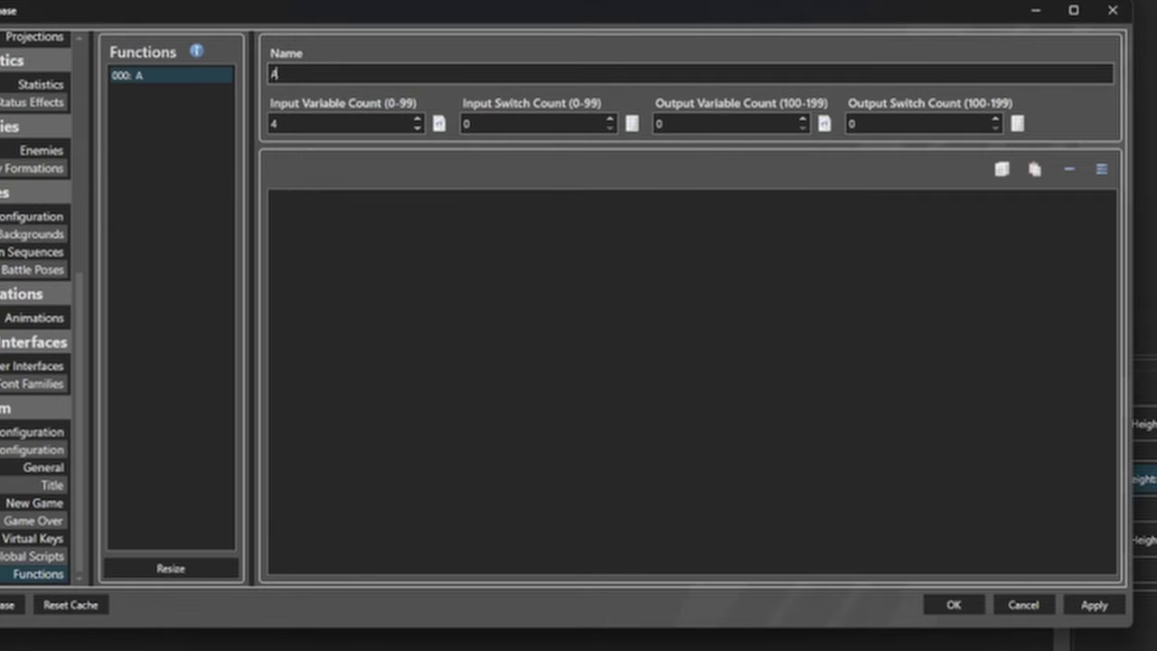
{"action": "type", "text": "BS Damage Algorithm"}
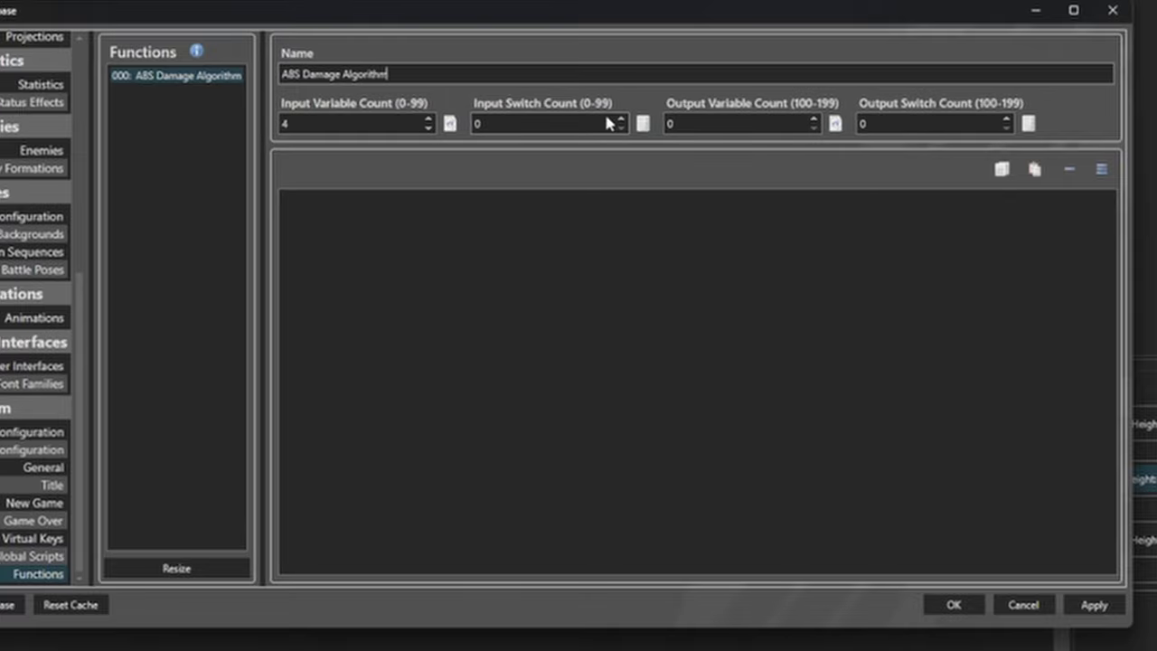
{"action": "left_click", "coordinate": [517, 219]}
{"action": "right_click", "coordinate": [517, 219]}
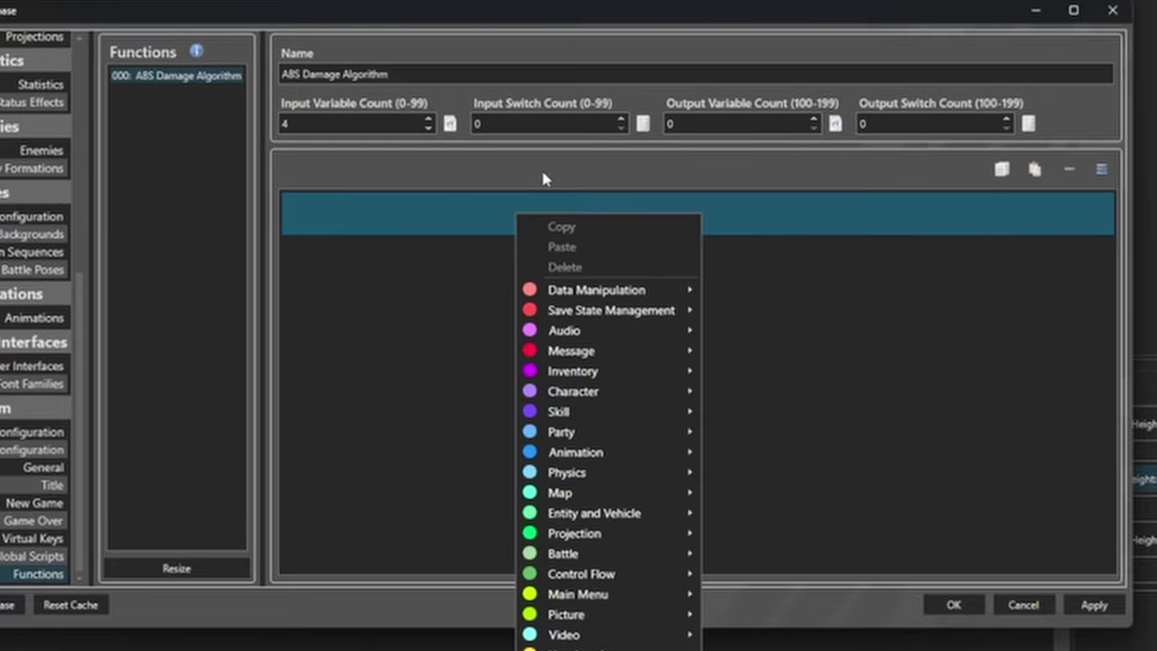
Step: Check the named input variables and the Damage variable, then set Output Variable Count to 1
{"action": "left_click", "coordinate": [450, 123]}
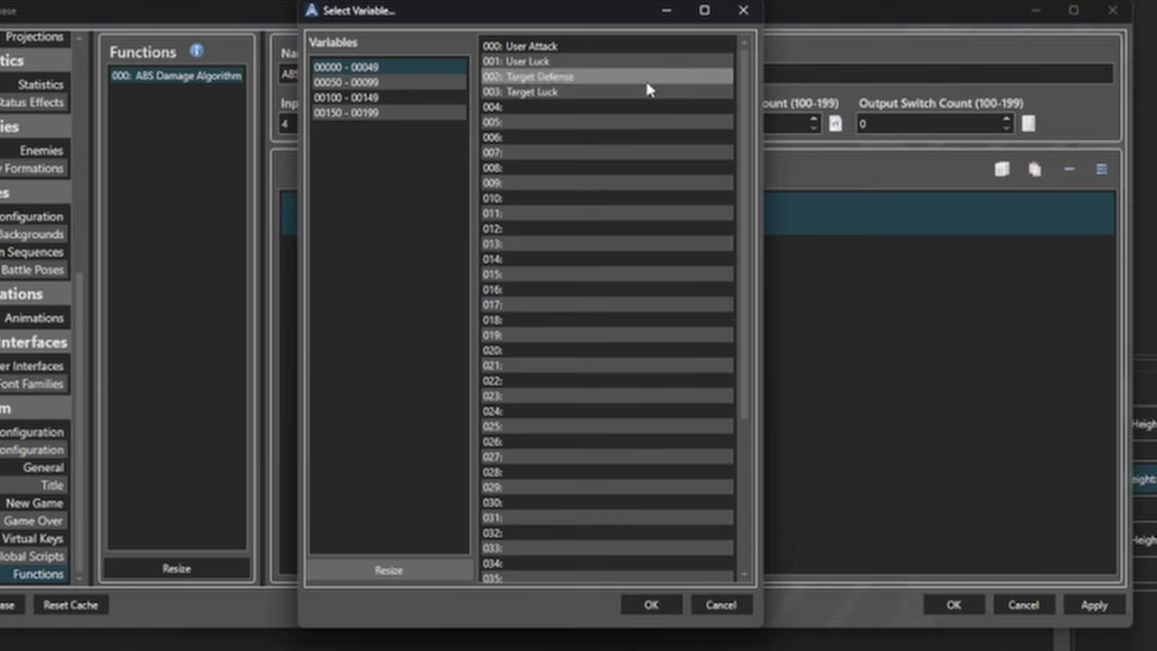
{"action": "left_click", "coordinate": [651, 602]}
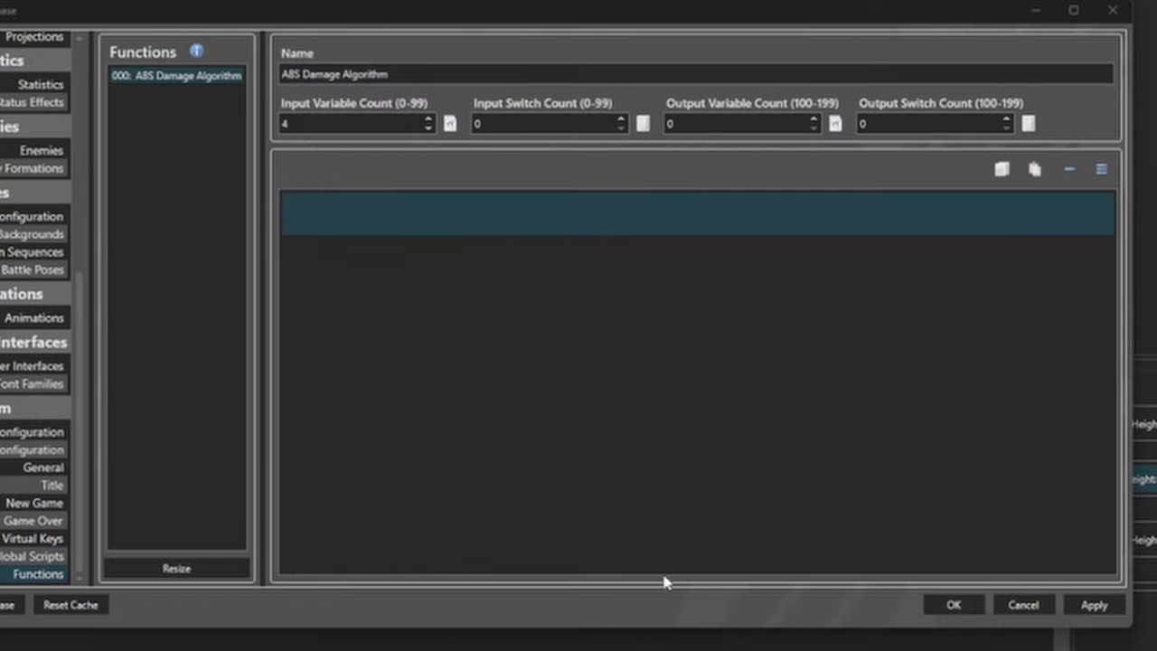
{"action": "left_click", "coordinate": [835, 123]}
{"action": "left_click", "coordinate": [632, 45]}
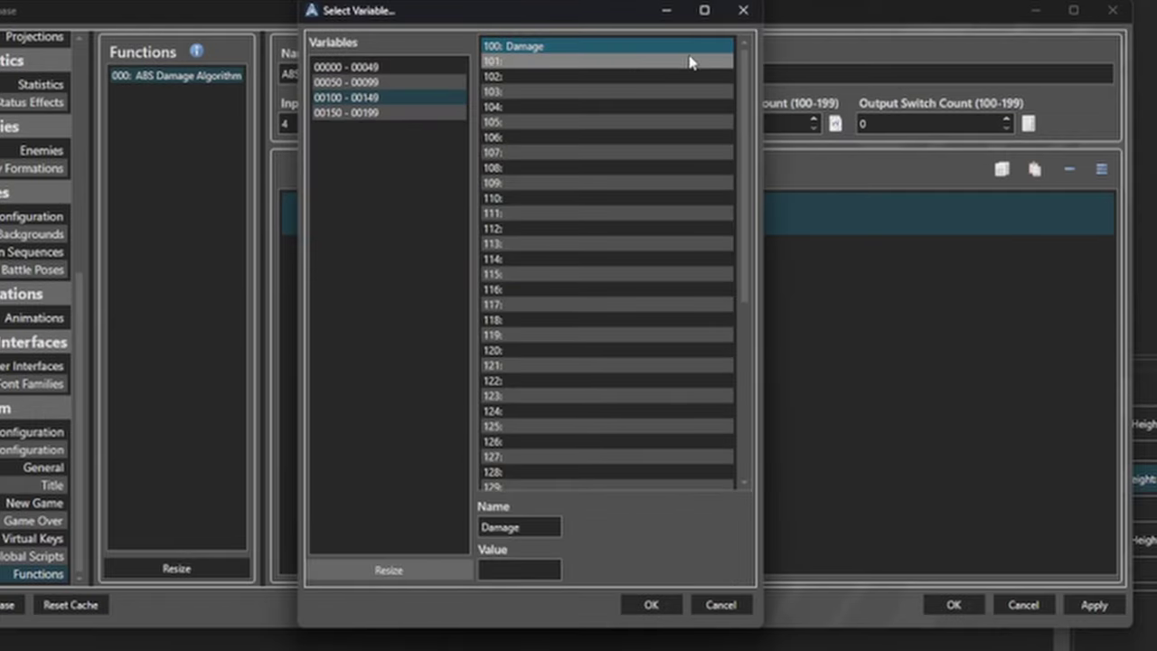
{"action": "left_click", "coordinate": [742, 11]}
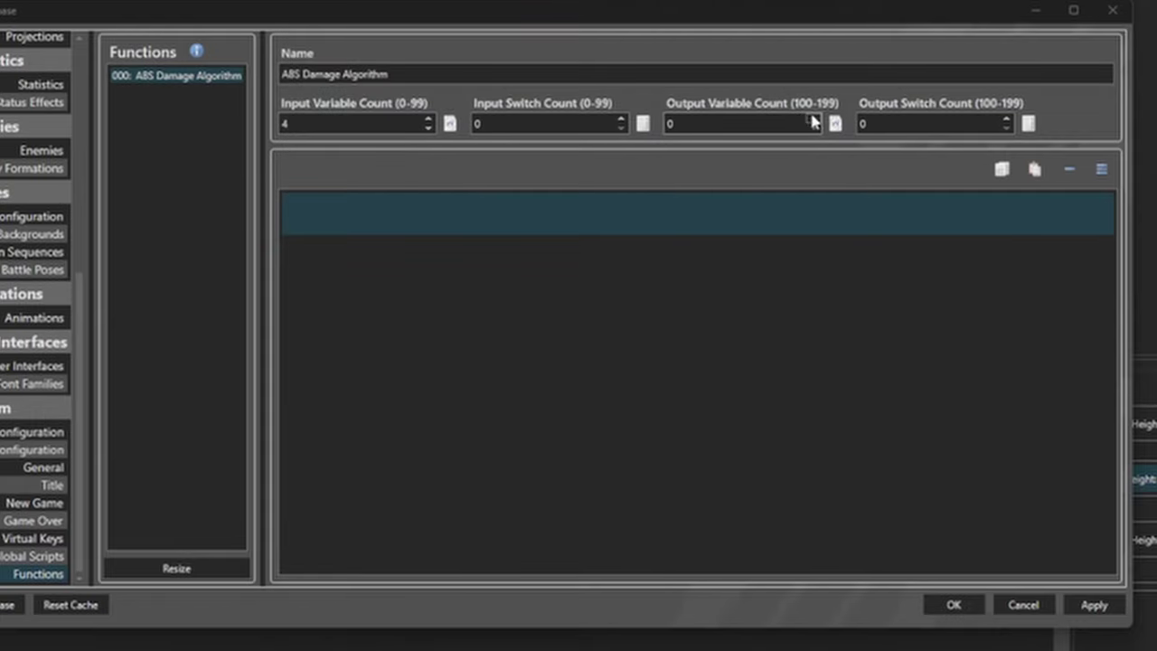
{"action": "left_click", "coordinate": [812, 118]}
{"action": "left_click", "coordinate": [586, 206]}
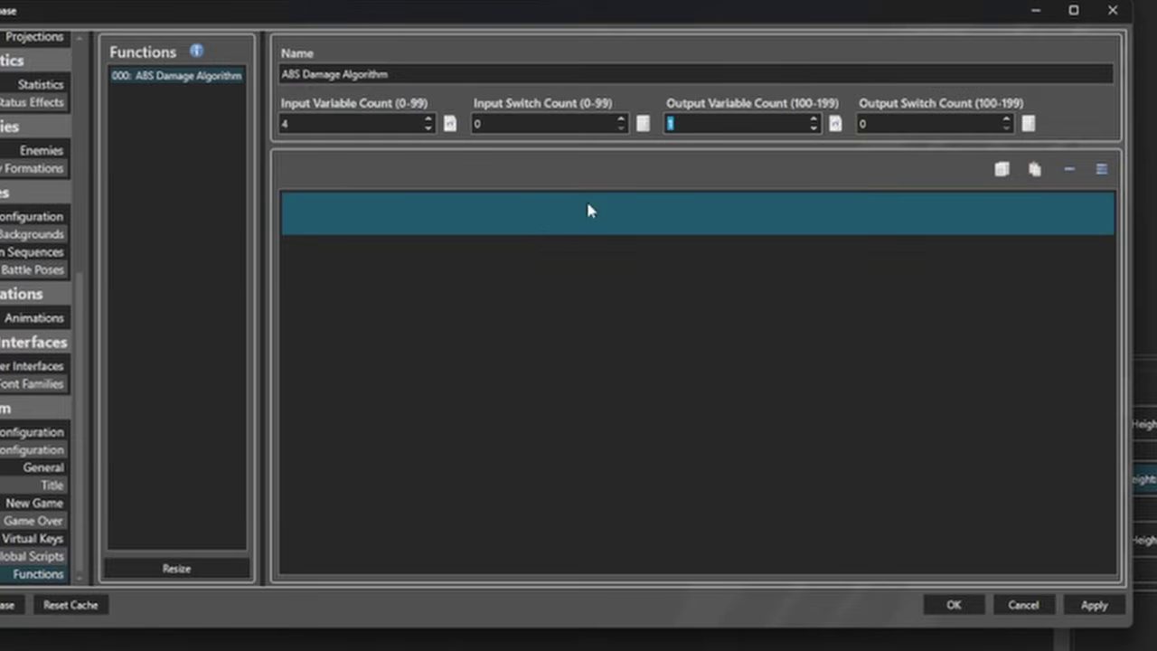
{"action": "right_click", "coordinate": [550, 222]}
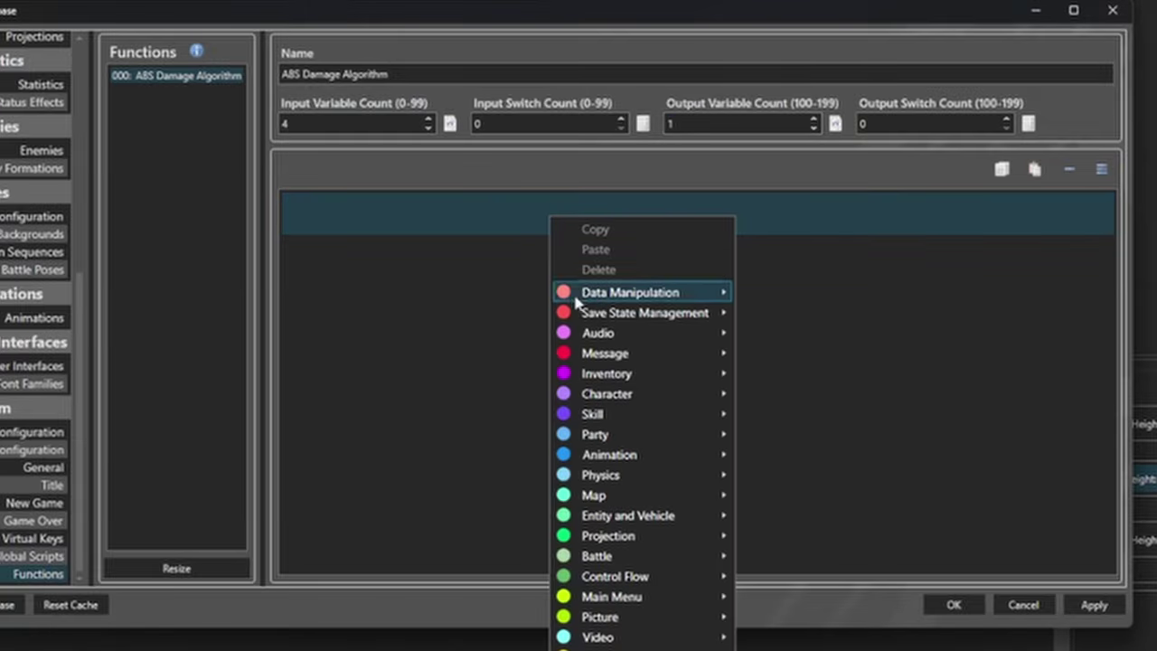
Step: Resize the variable list to a total of 205 variables
{"action": "mouse_move", "coordinate": [623, 292]}
{"action": "left_click", "coordinate": [452, 123]}
{"action": "left_click", "coordinate": [452, 123]}
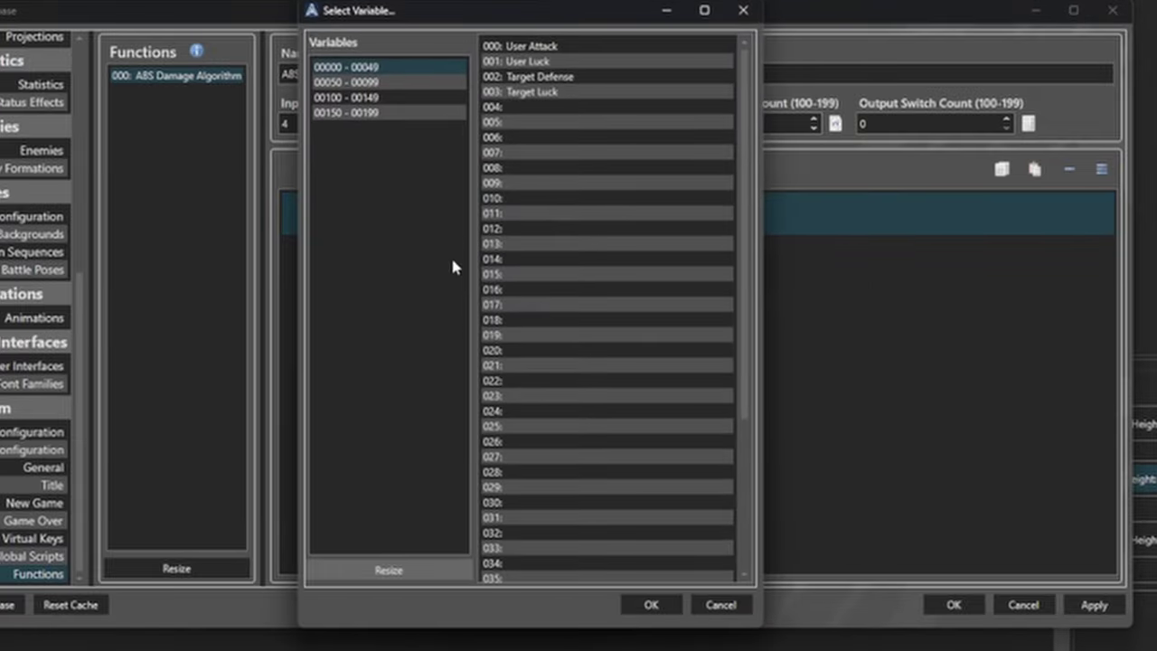
{"action": "left_click", "coordinate": [522, 327]}
{"action": "key", "text": "BackSpace"}
{"action": "type", "text": "5"}
{"action": "left_click", "coordinate": [498, 356]}
Step: Name variable 200 in the 00200–00249 group 'Random Chance'
{"action": "left_click", "coordinate": [369, 128]}
{"action": "left_click", "coordinate": [537, 47]}
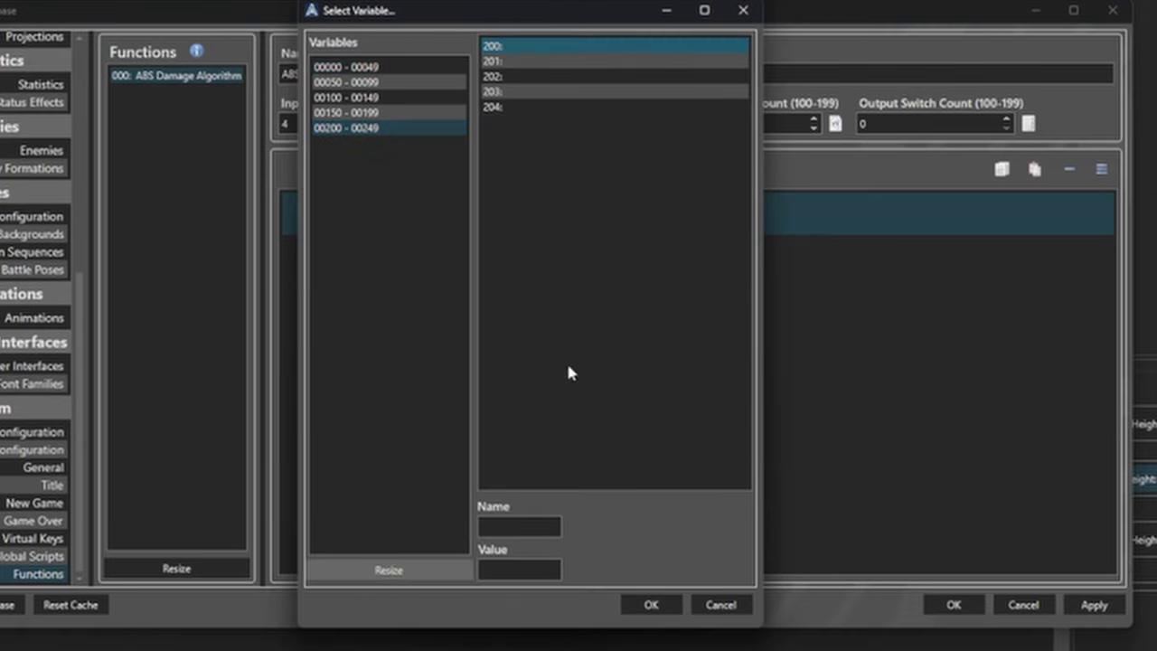
{"action": "left_click", "coordinate": [524, 525]}
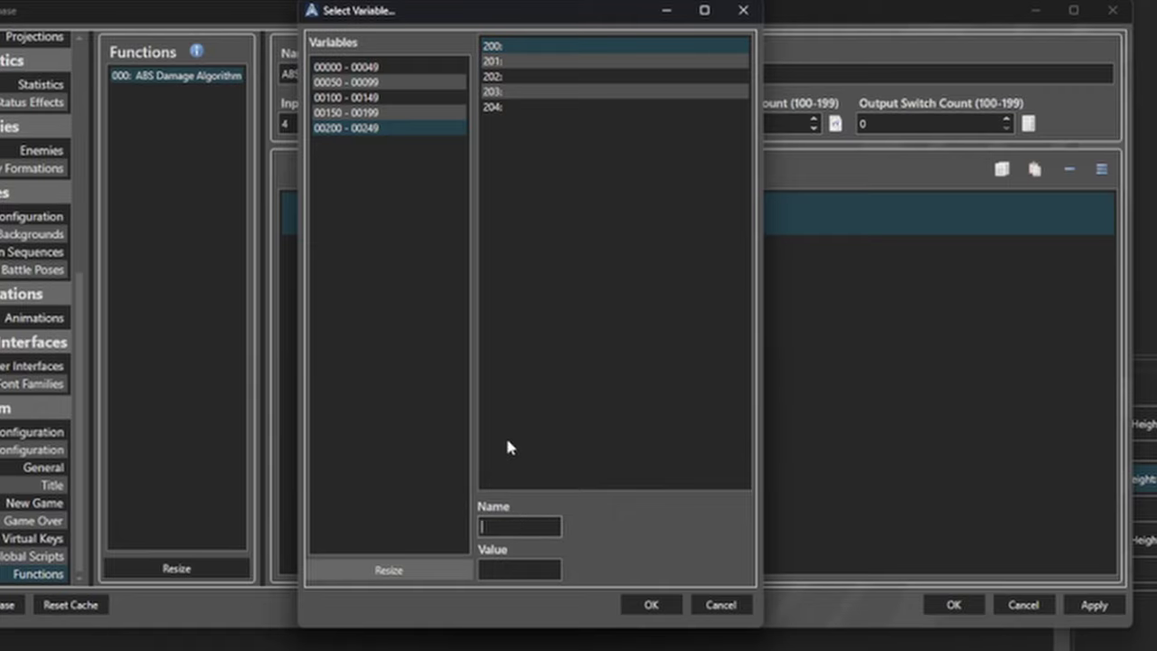
{"action": "type", "text": "Random Chance"}
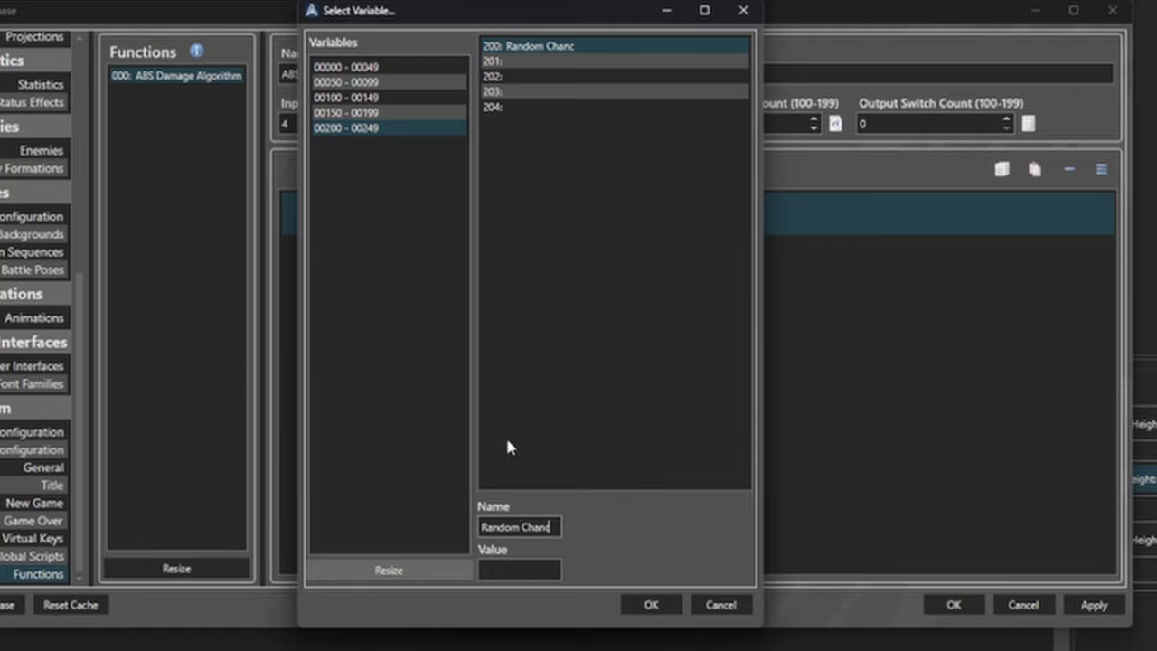